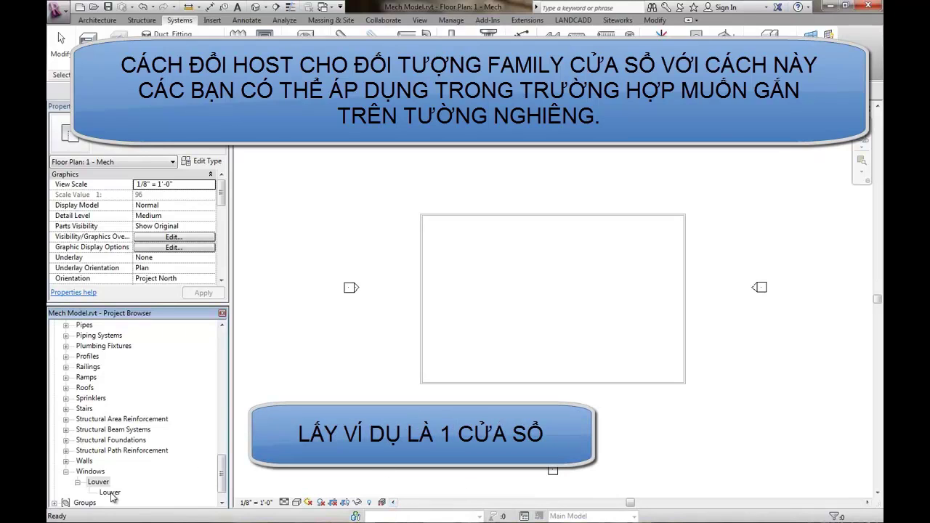
Create a new instance of the Louver window type from the Project Browser
click(110, 493)
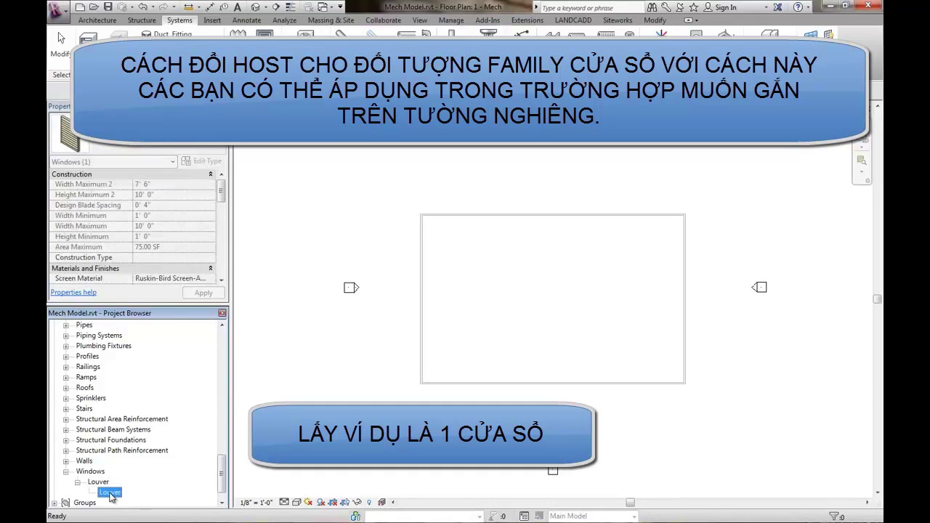
right_click(110, 494)
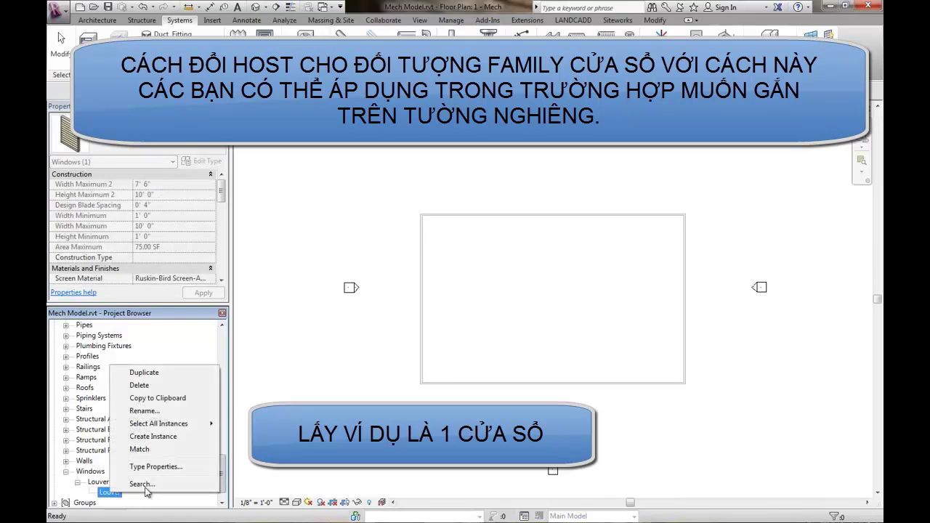
click(153, 436)
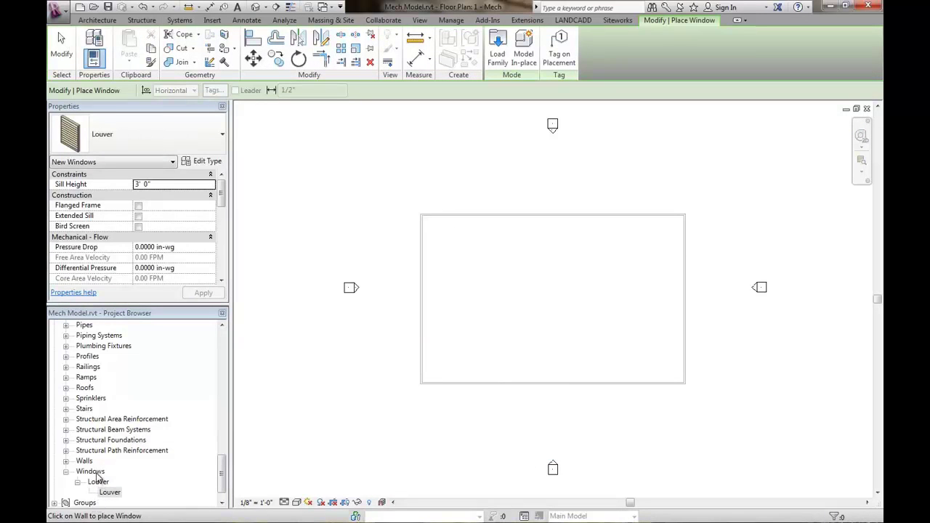
Cancel the Louver placement and open the Louver family in the Family Editor
click(61, 52)
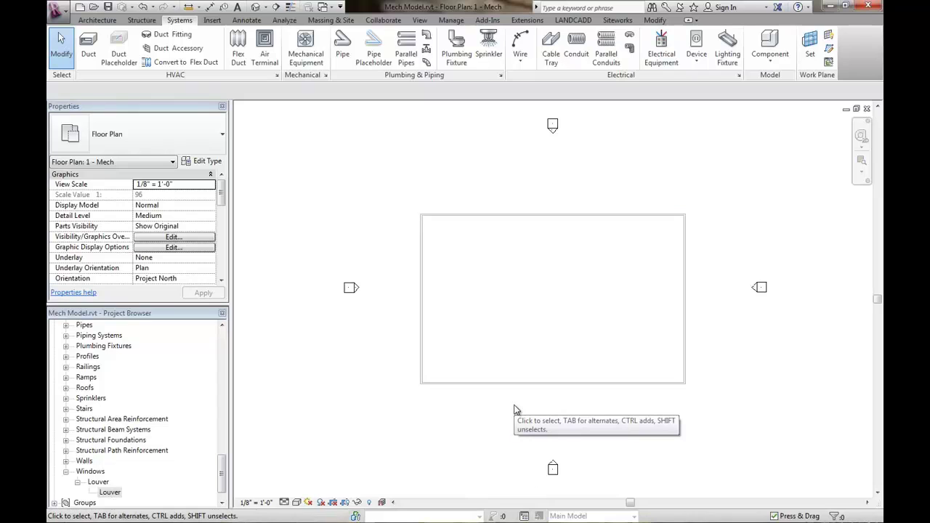
right_click(98, 482)
click(156, 433)
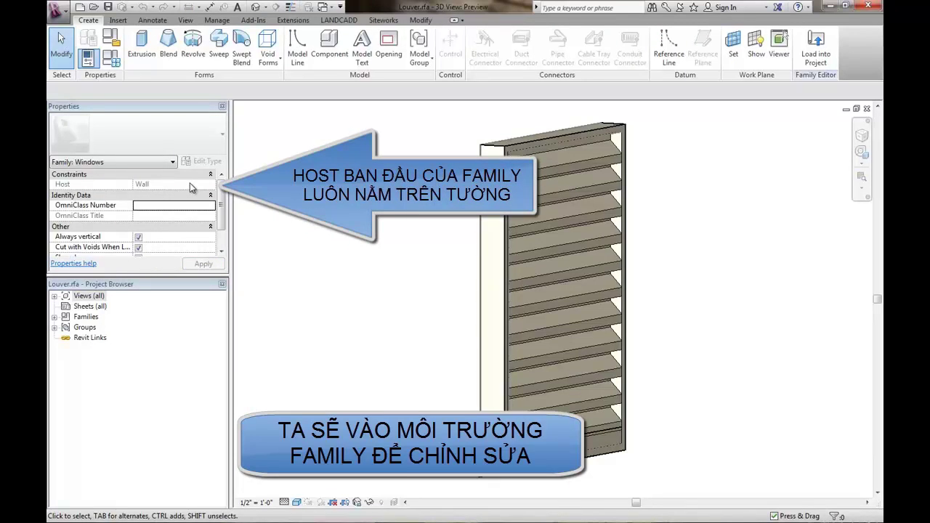
Open the Family Category and Parameters dialog for the Louver family
click(114, 38)
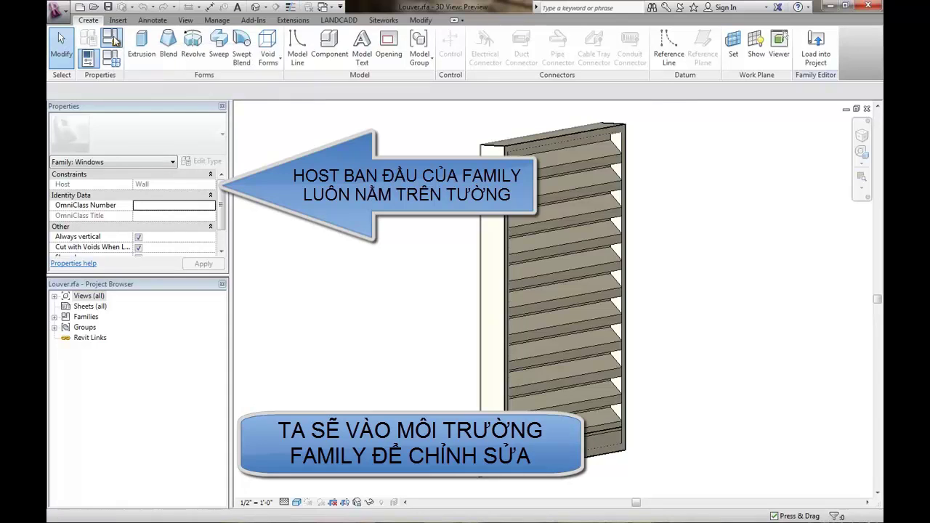
drag(637, 170, 639, 134)
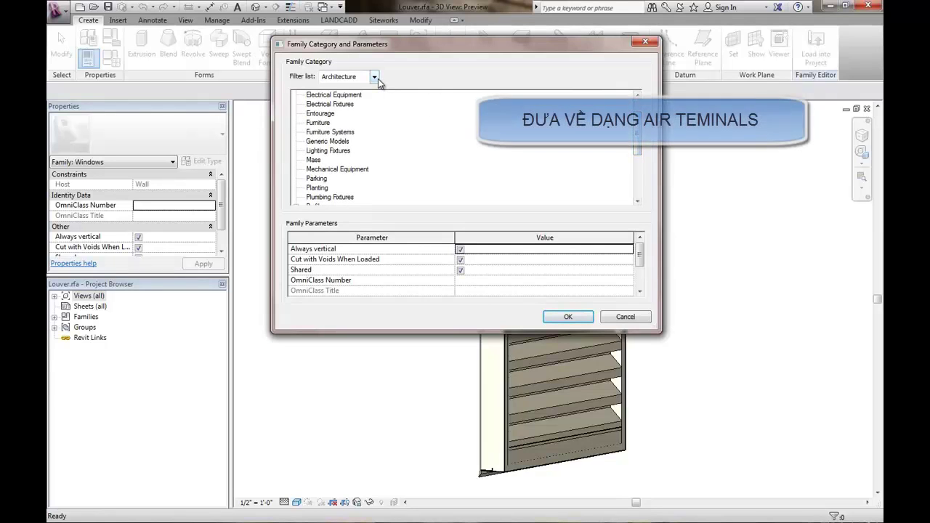
Filter the category list to Mechanical and set the family category to Air Terminals
click(374, 77)
click(325, 89)
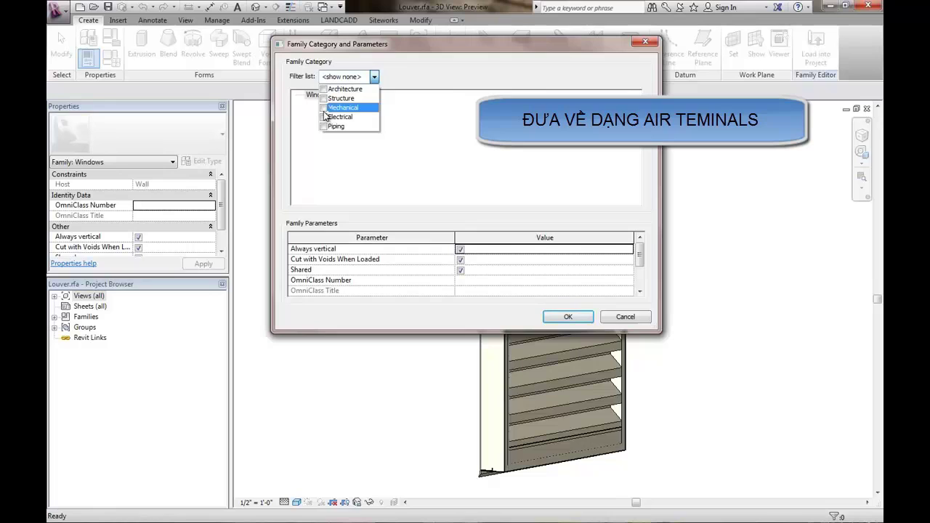
click(324, 108)
click(416, 153)
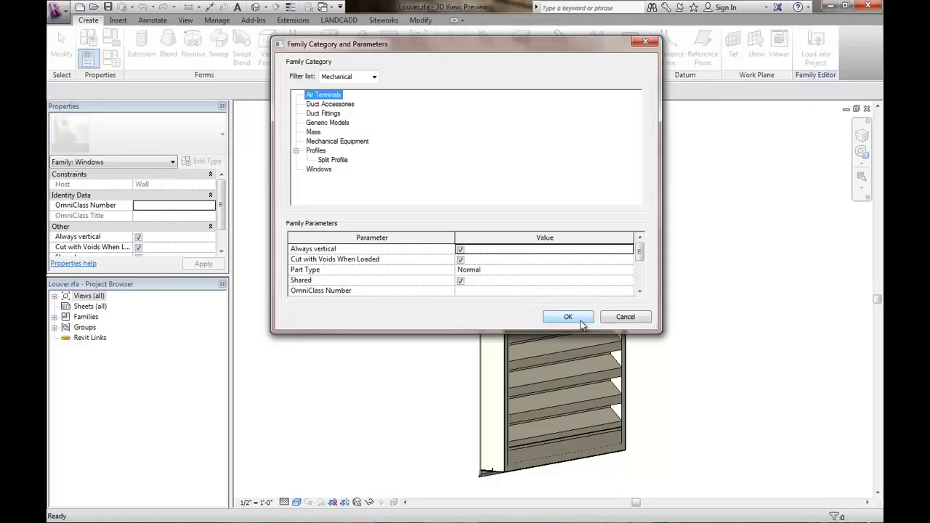
click(581, 324)
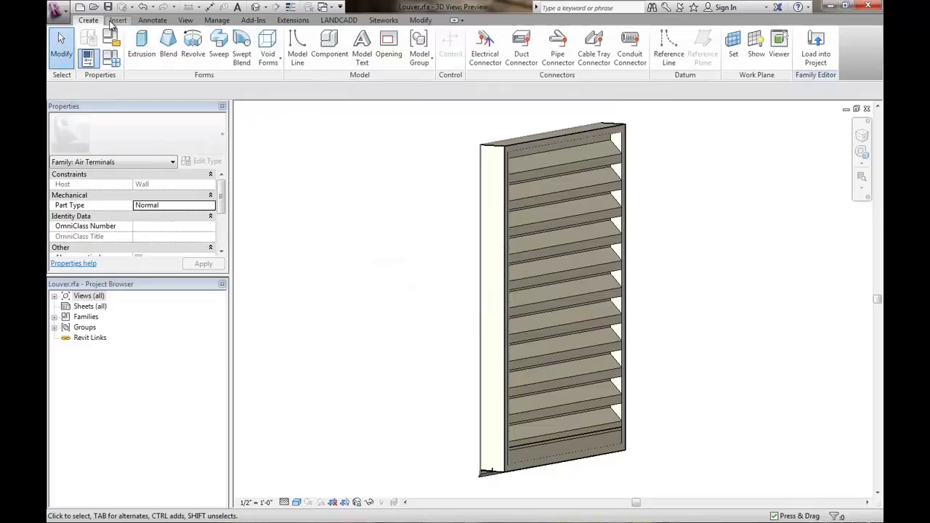
Save the family as a new file named EP_Louver.rfa
click(58, 9)
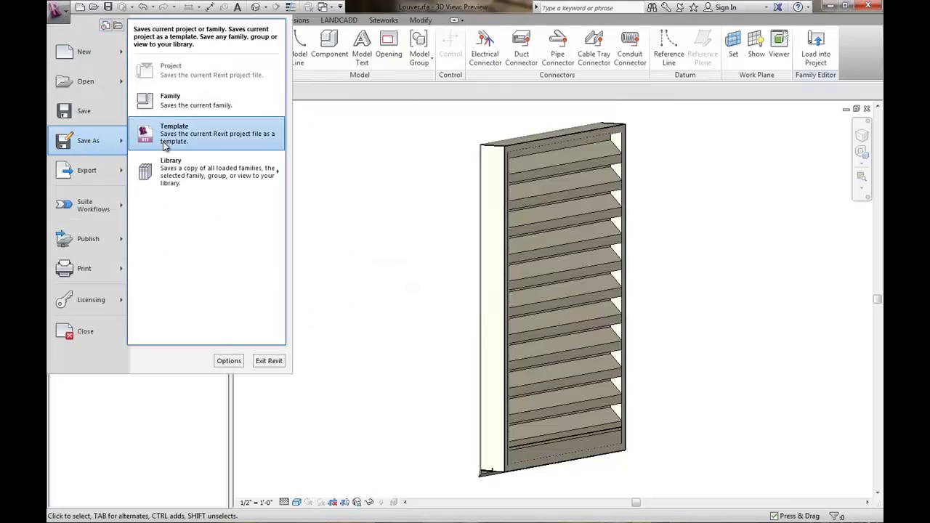
click(186, 107)
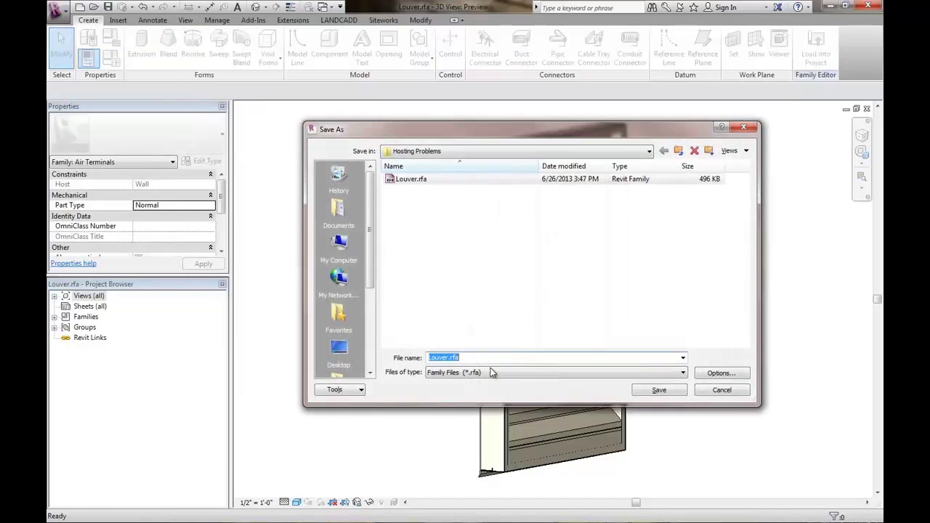
click(430, 357)
key(Return)
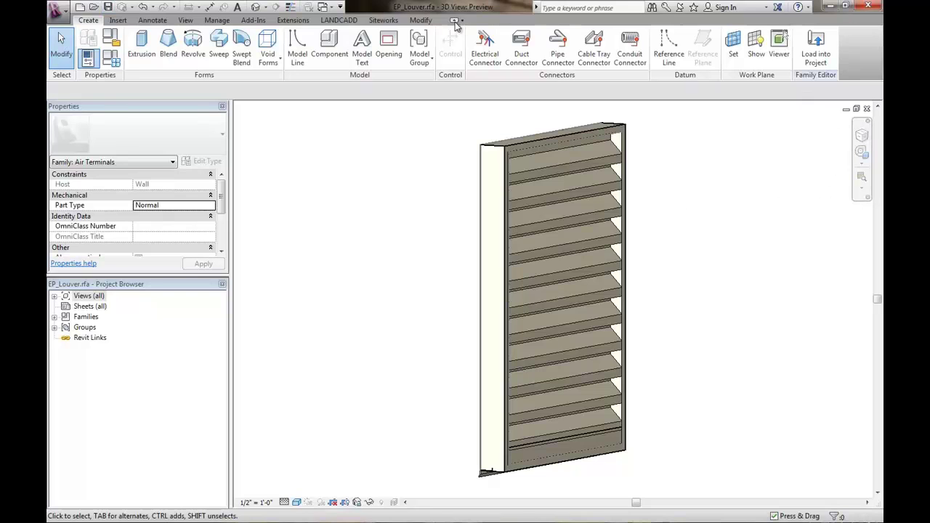
Create a new project, Project6, from the Architectural Template
click(56, 12)
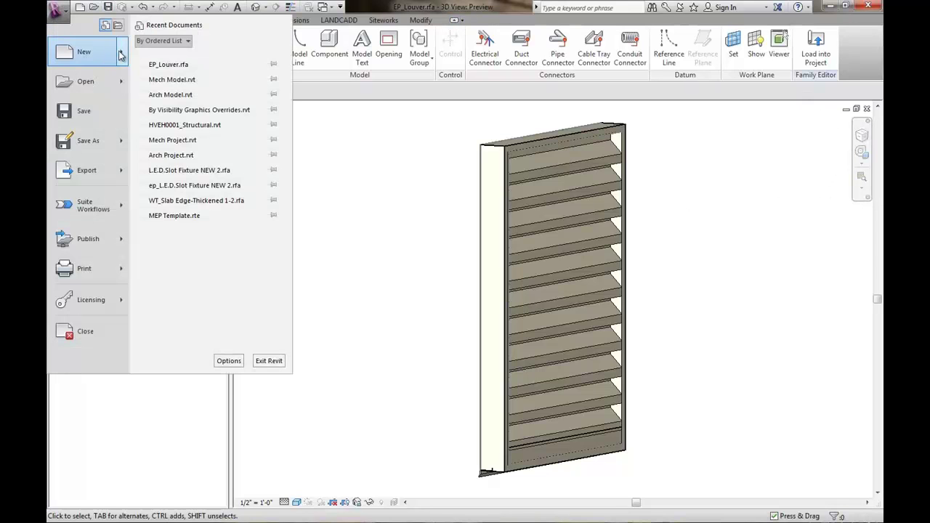
mouse_move(121, 56)
click(172, 56)
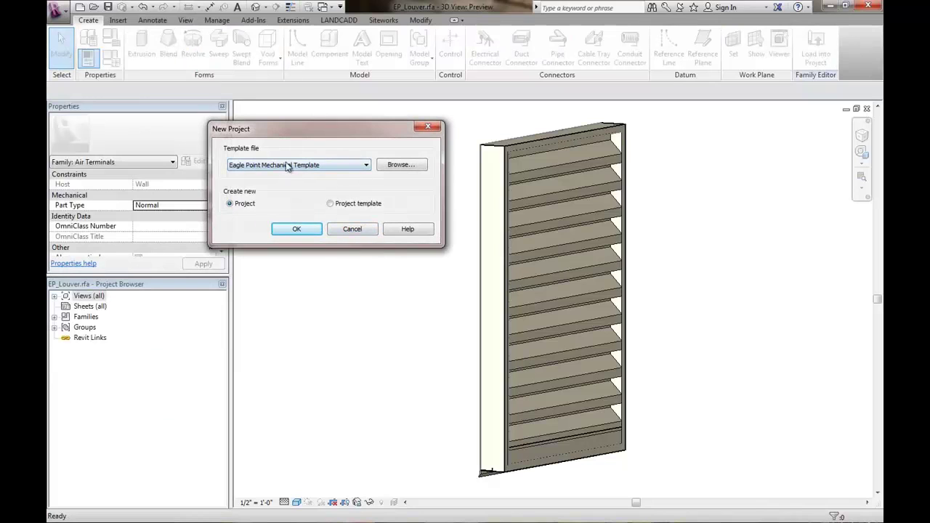
click(294, 164)
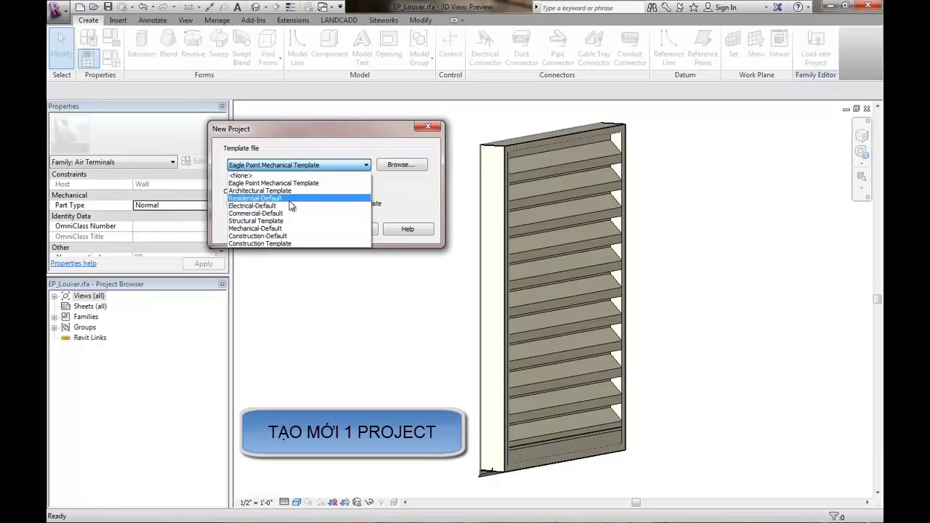
click(290, 190)
click(308, 231)
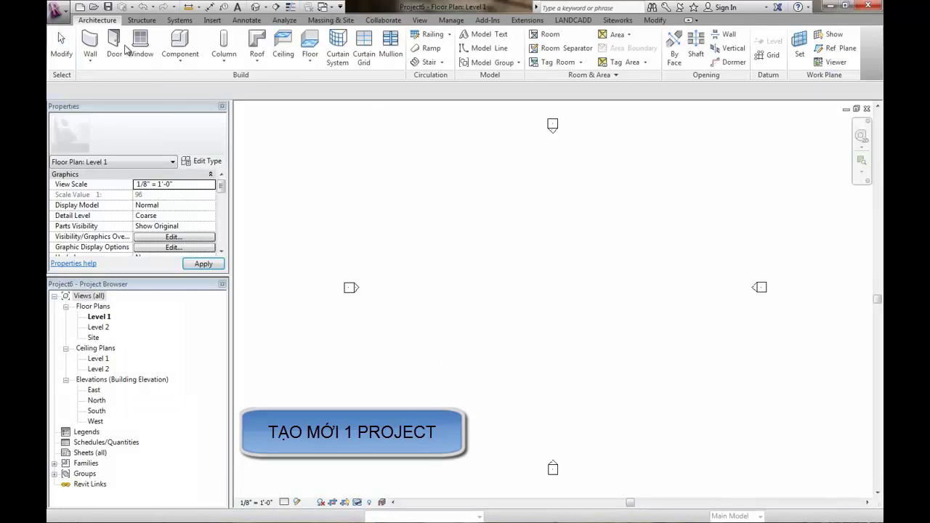
Draw a horizontal 81'-6" architectural wall on Level 1, then switch back to EP_Louver.rfa
click(92, 63)
click(120, 76)
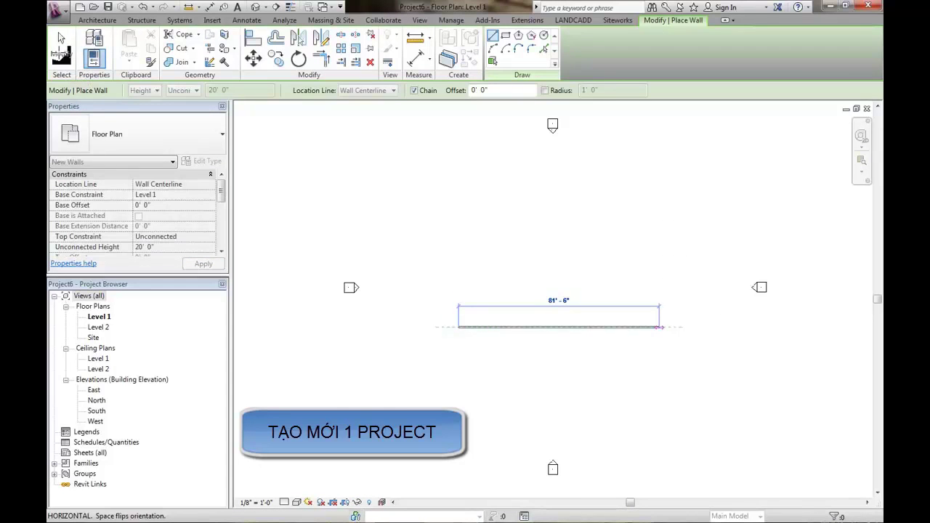
click(61, 55)
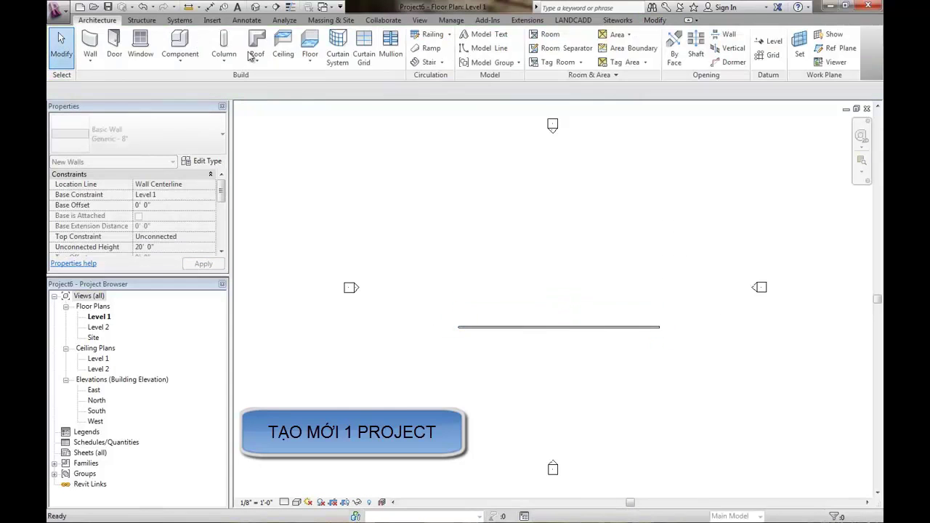
click(324, 6)
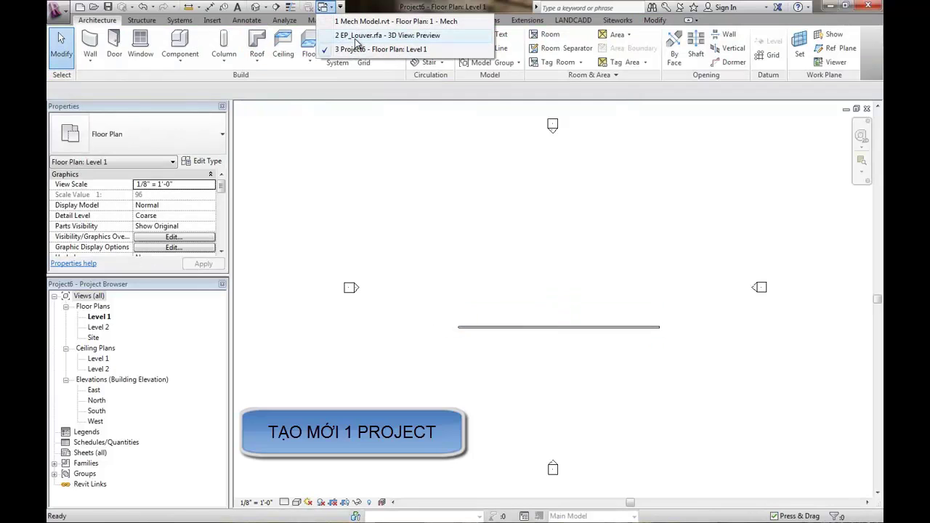
click(357, 37)
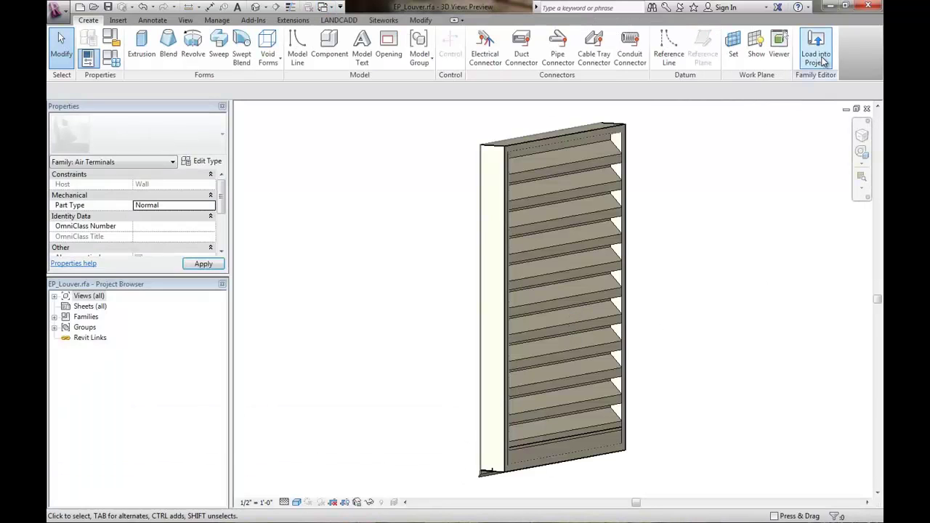
Load the EP_Louver family into Project6
click(816, 53)
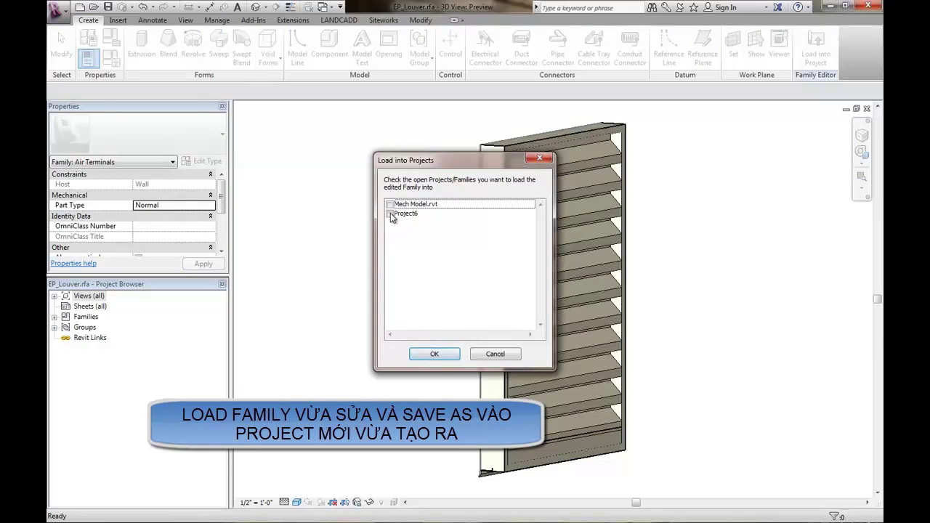
click(390, 214)
click(436, 355)
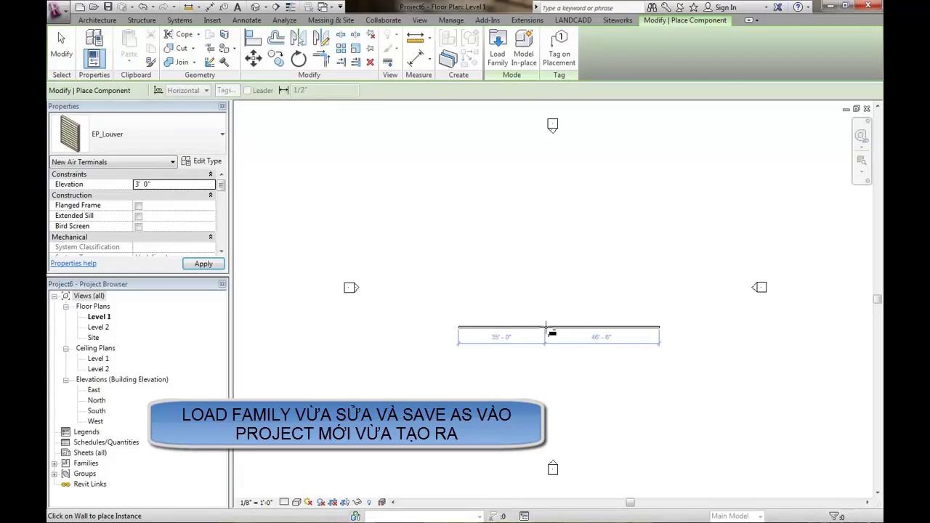
Place one louver on the Level 1 wall, 35'-6" from one end
click(546, 331)
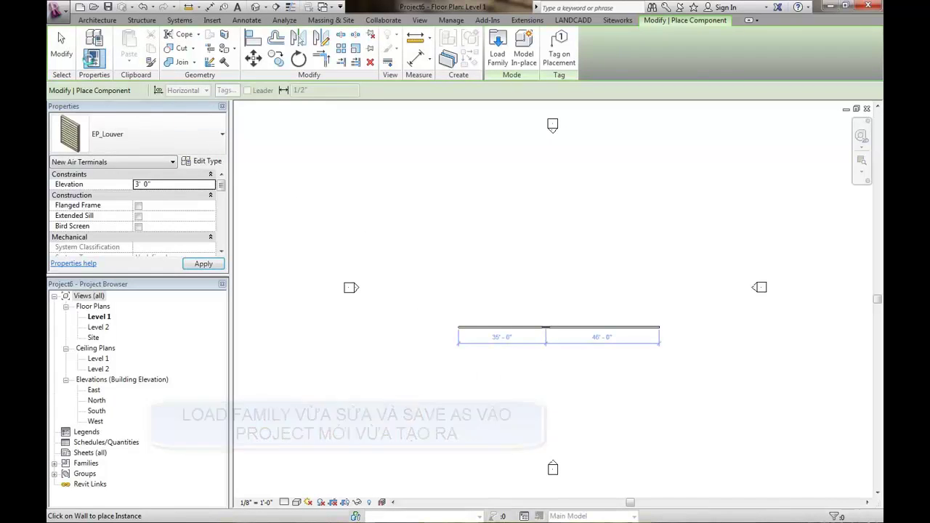
click(64, 57)
click(64, 57)
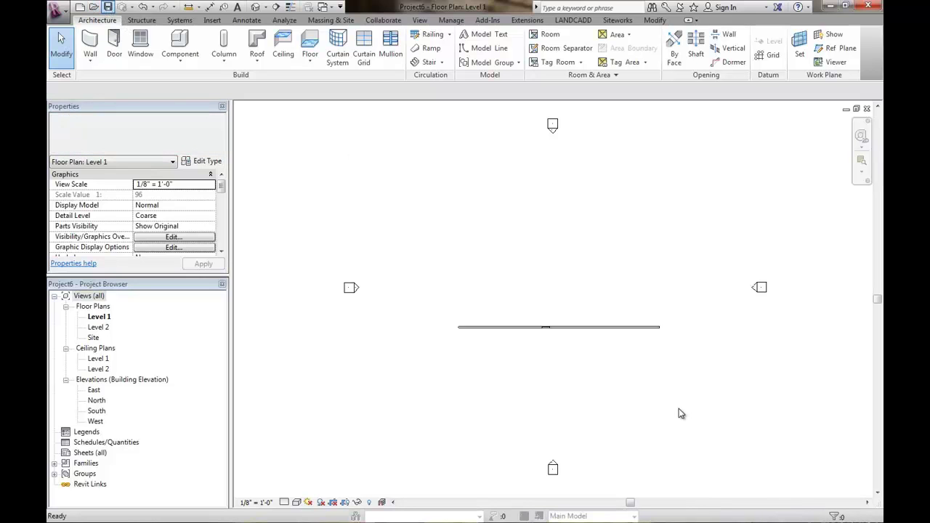
Save the project as Temp proj.rvt in the Hosting Problems folder
key(ctrl+s)
text(Temp pr)
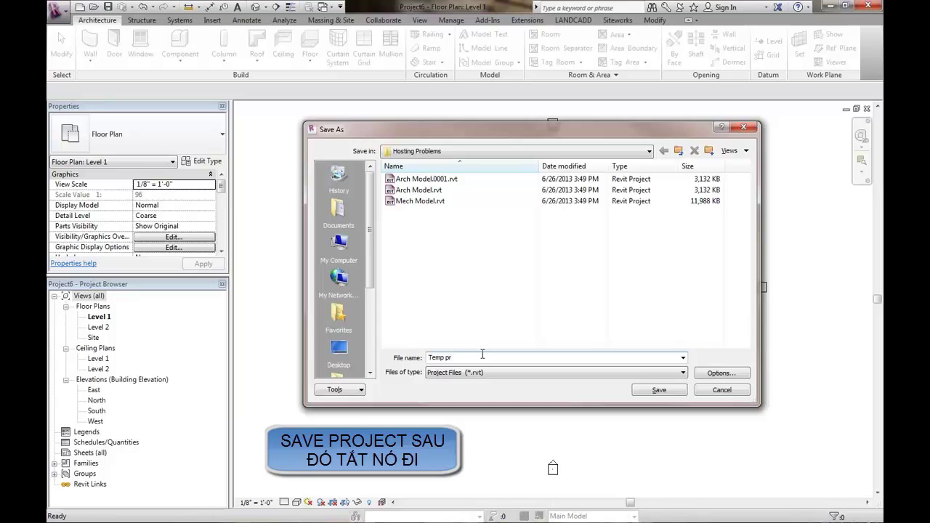
text(oj)
key(Return)
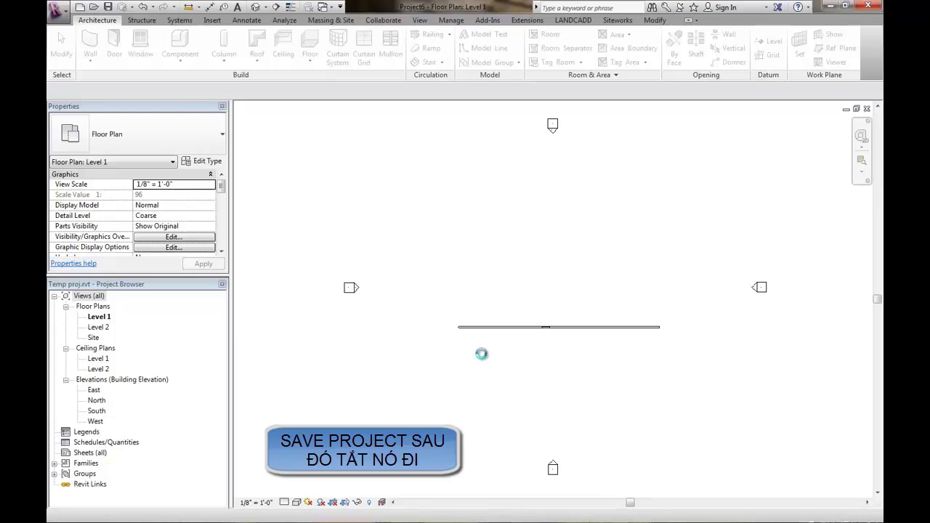
Close Temp proj and switch to the Mech Model.rvt 1 - Mech floor plan
click(866, 109)
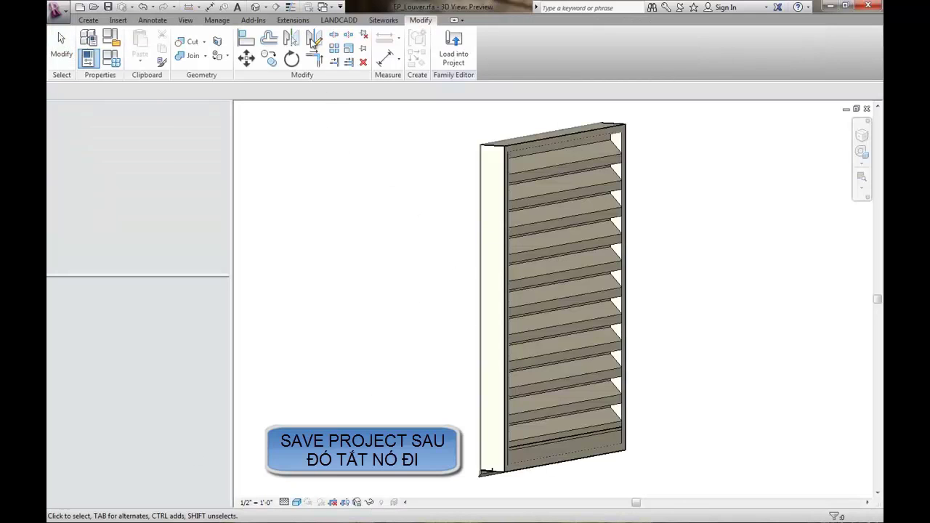
click(324, 6)
click(364, 22)
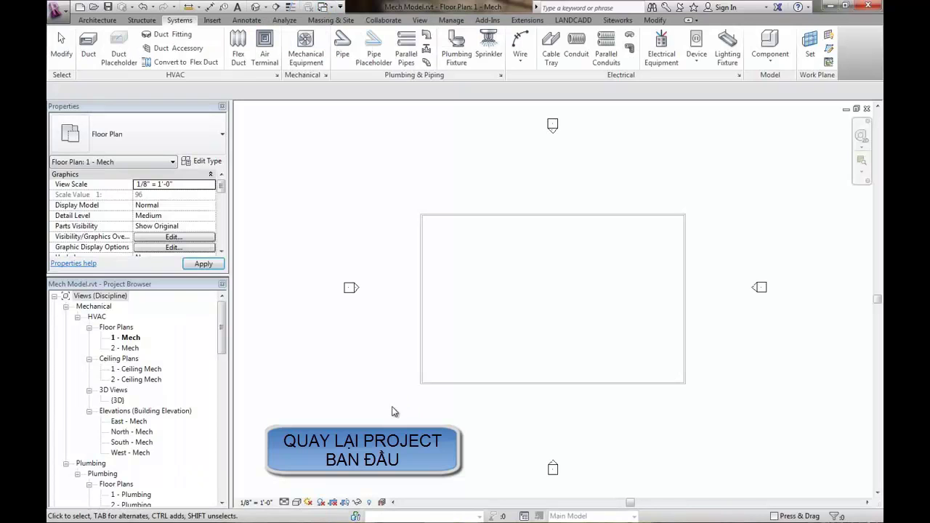
Link Temp proj.rvt into the Mech Model with Link Revit
click(212, 20)
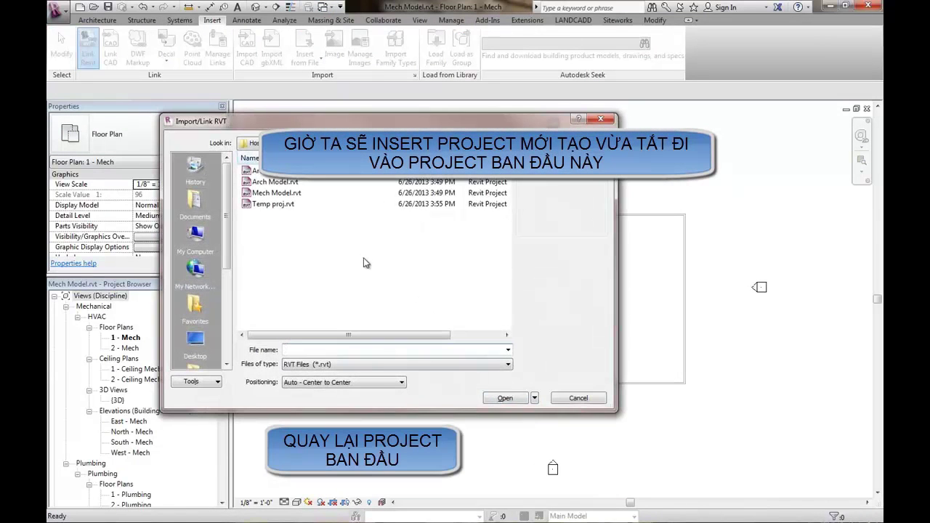
click(286, 205)
click(505, 398)
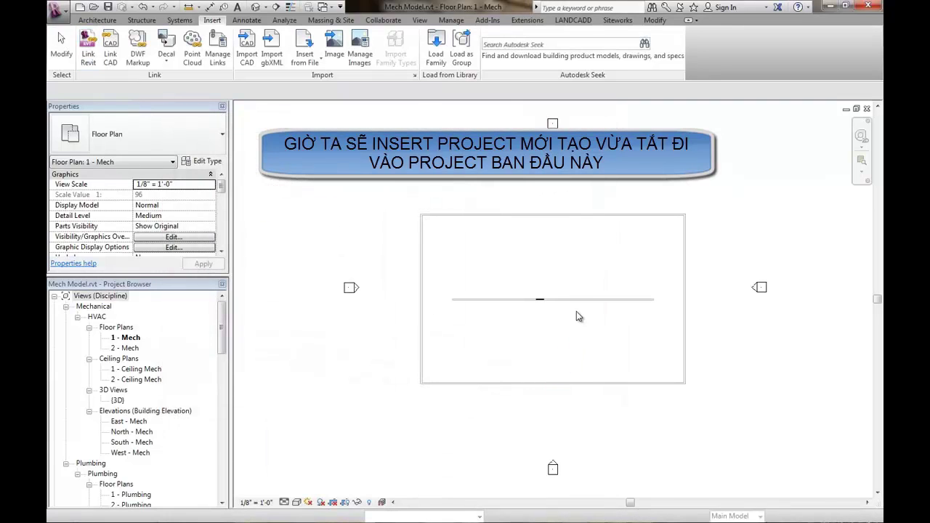
Drag the linked temp project down below the room outline
click(577, 306)
drag(576, 306, 586, 436)
click(571, 444)
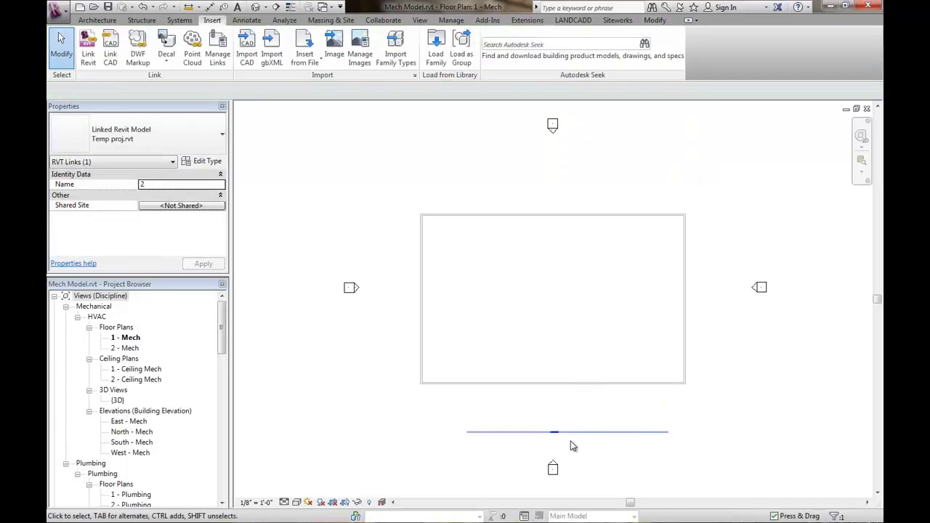
Use Copy/Monitor on the temp link to copy its louver as an EP_Louver air terminal at 3'-0"
click(384, 20)
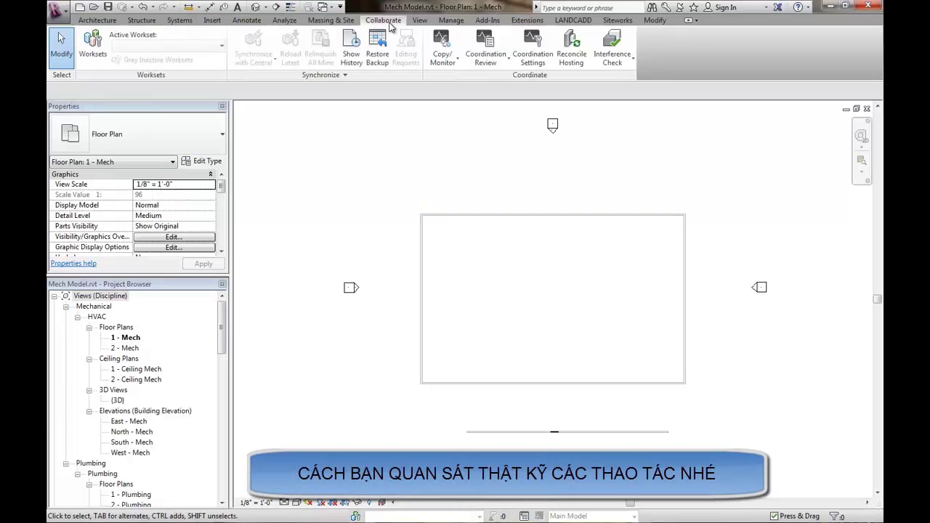
click(445, 58)
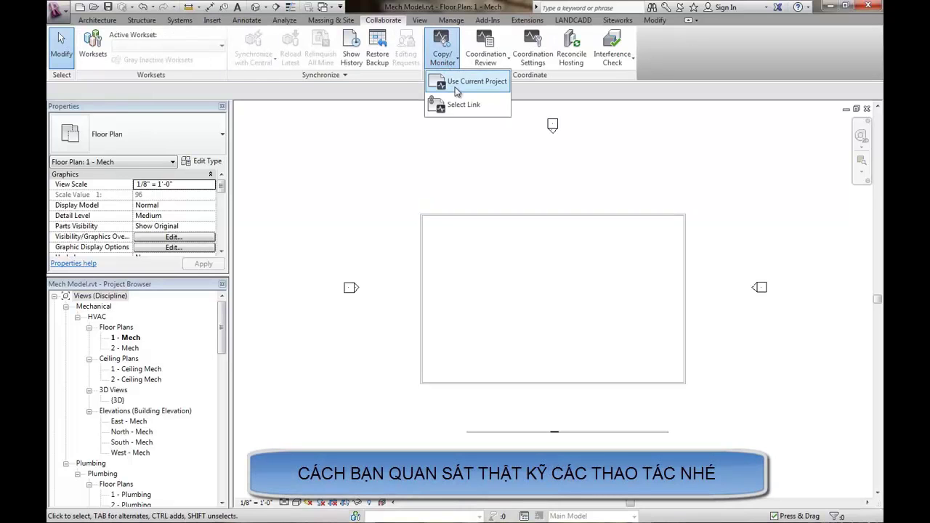
click(458, 100)
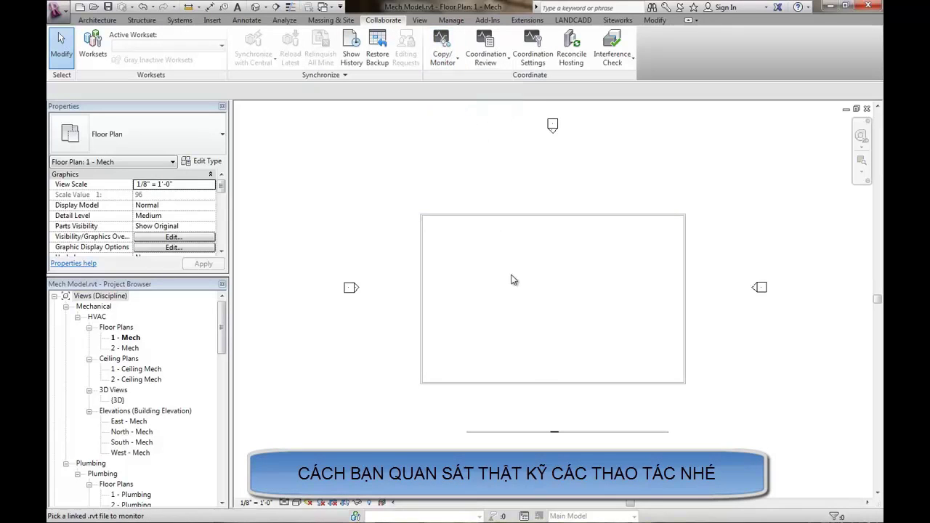
click(579, 436)
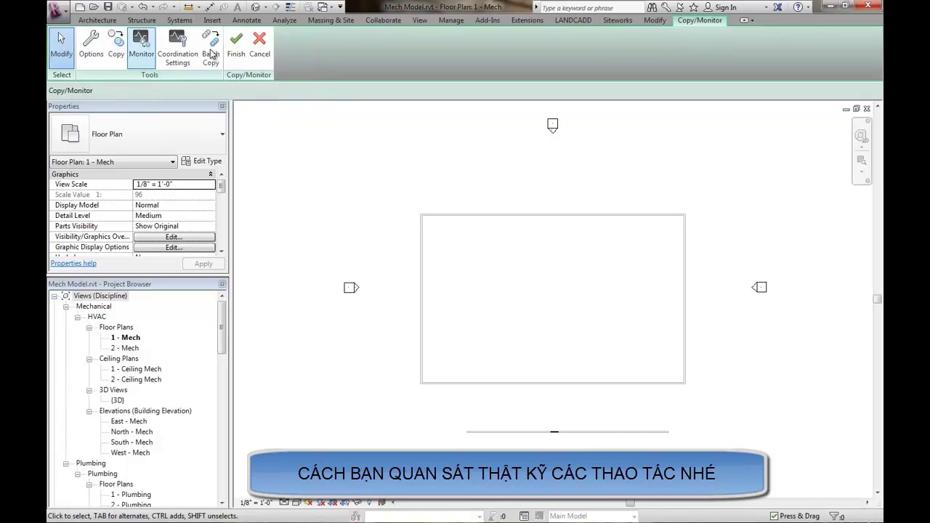
click(118, 45)
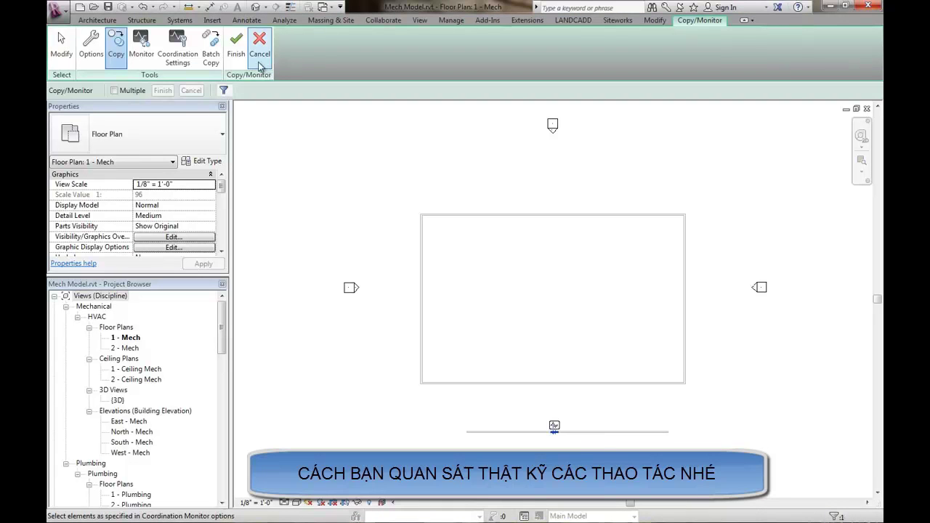
click(236, 46)
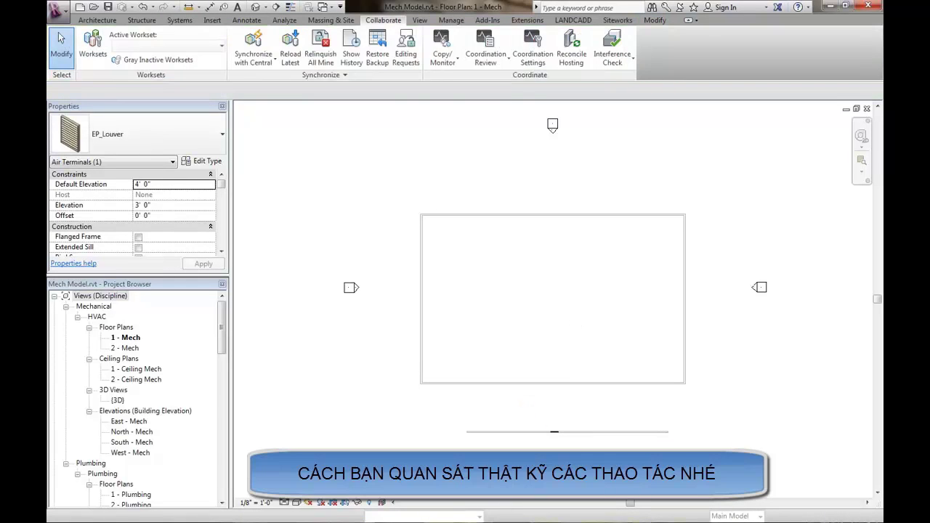
Create a similar EP_Louver placed on the vertical face of the room's bottom wall
key(Escape)
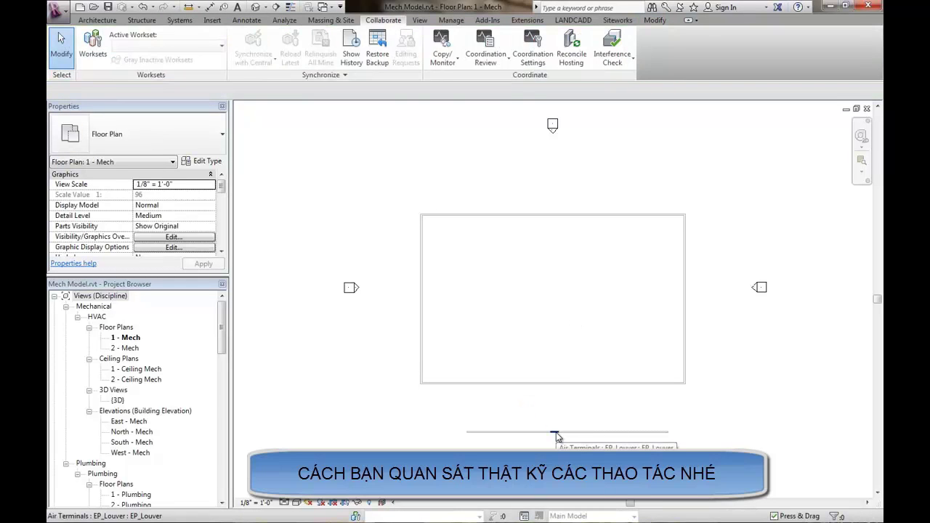
click(555, 434)
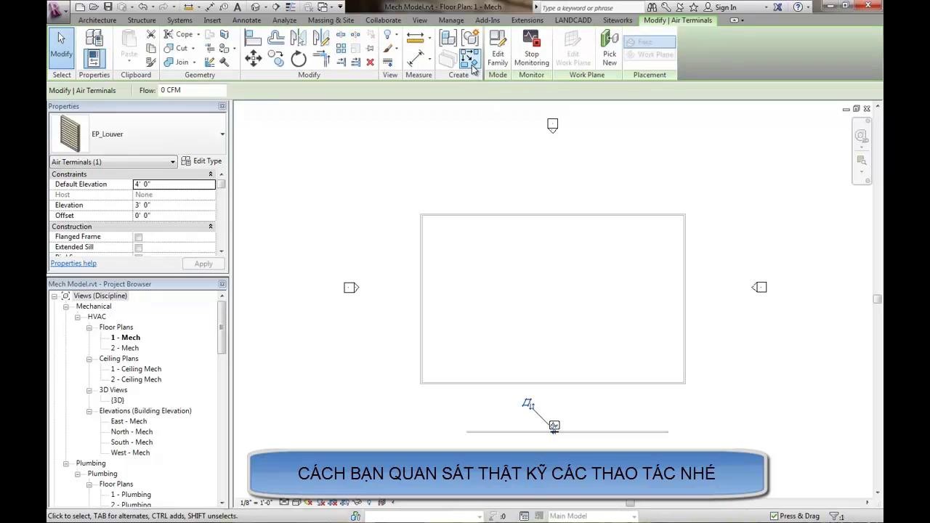
click(471, 64)
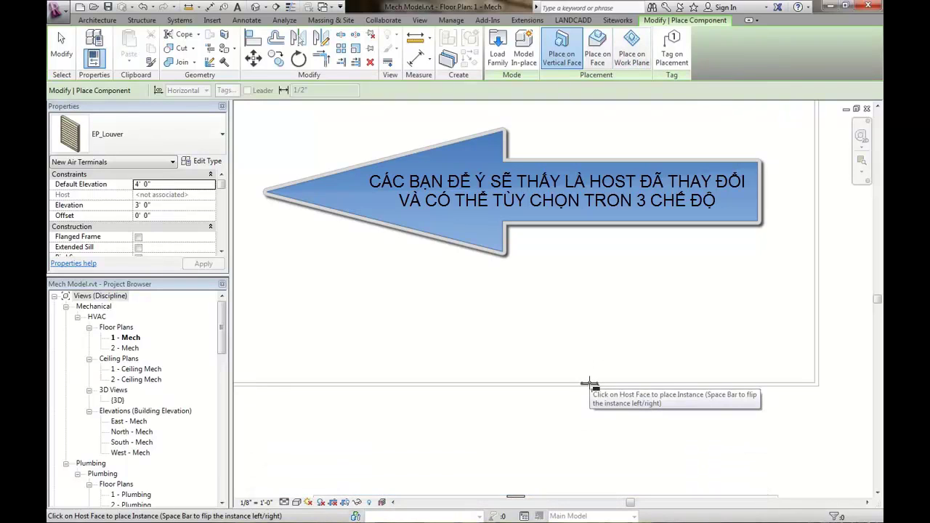
click(590, 383)
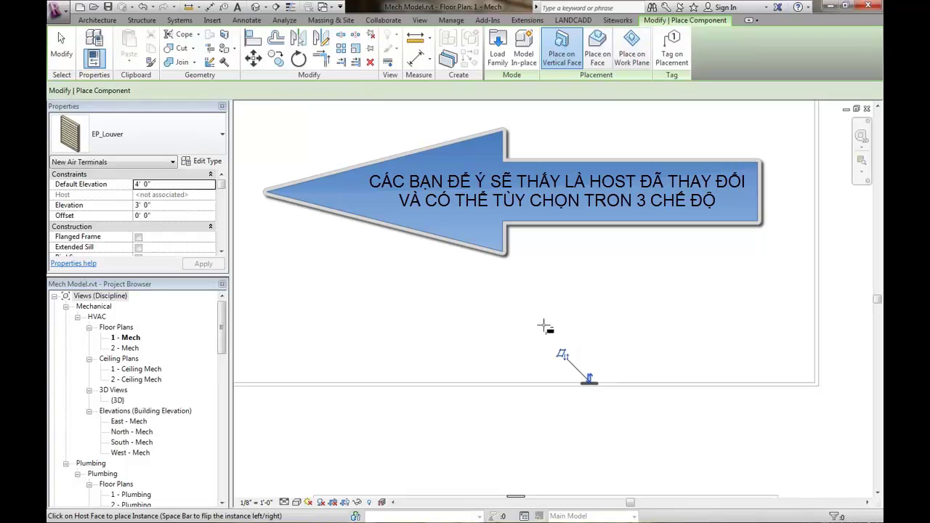
key(Escape)
key(Escape)
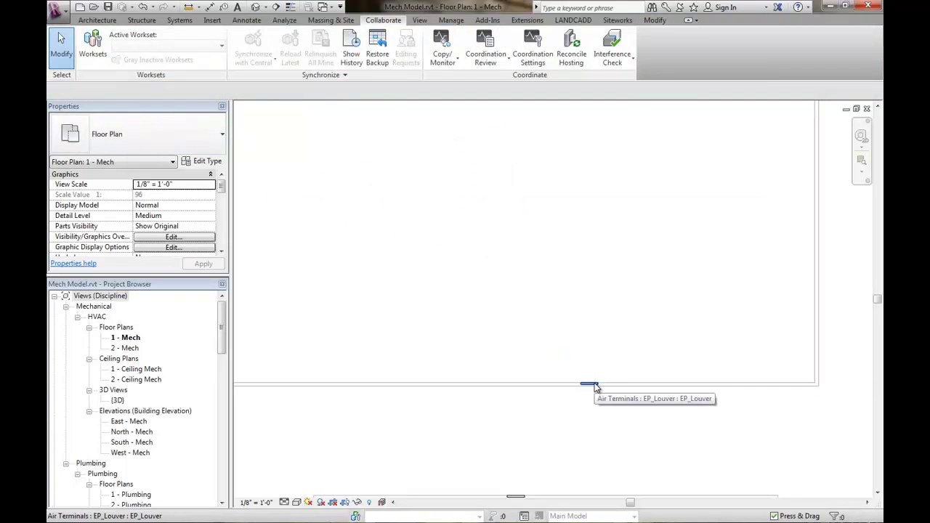
scroll(612, 411, down, 3)
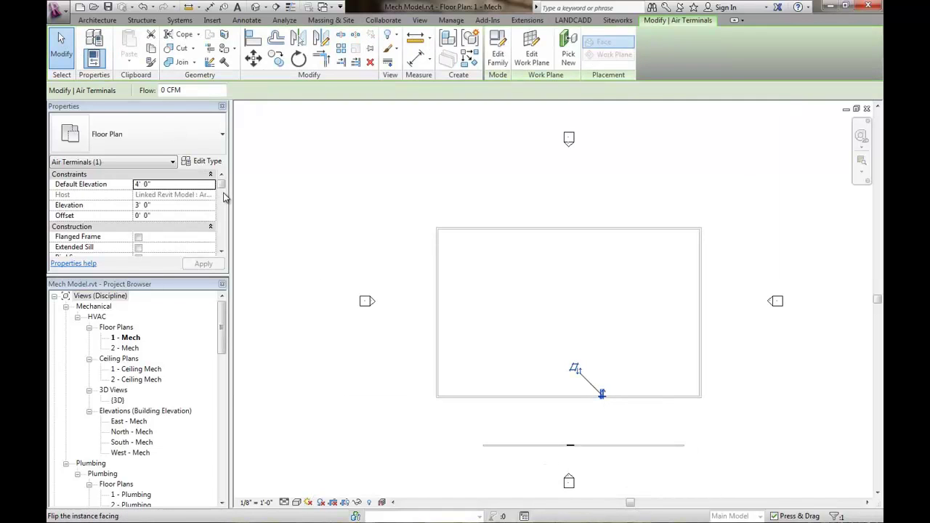
drag(222, 189, 223, 214)
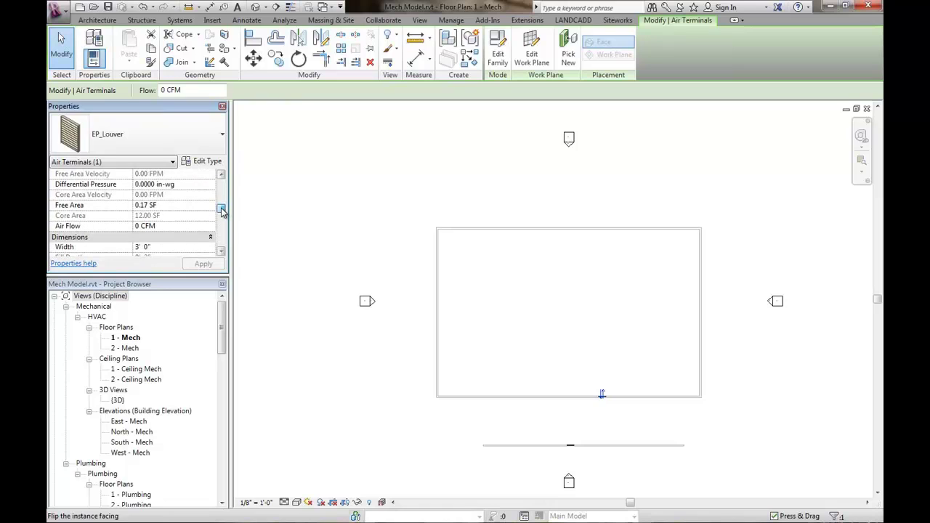
click(329, 208)
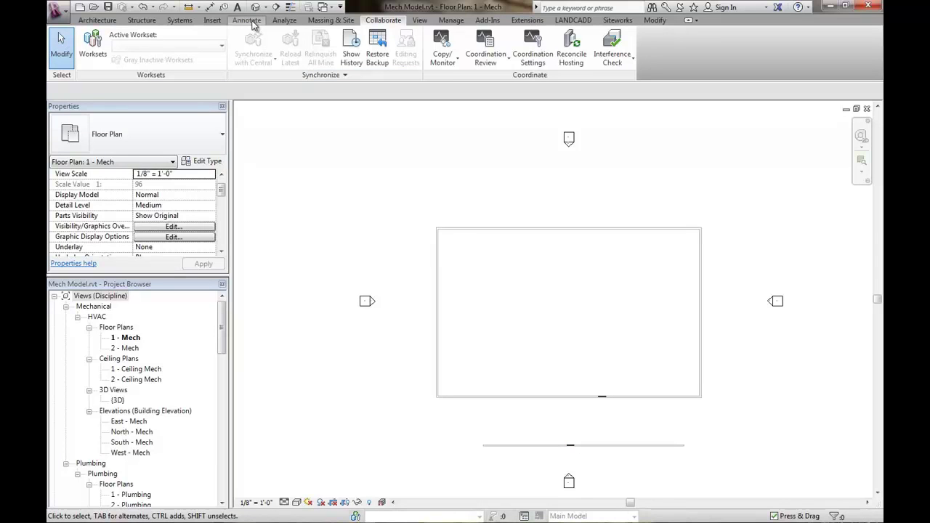
Remove Temp proj.rvt in Manage Links, keeping Arch Model.rvt, and delete the leftover copied louver
click(213, 20)
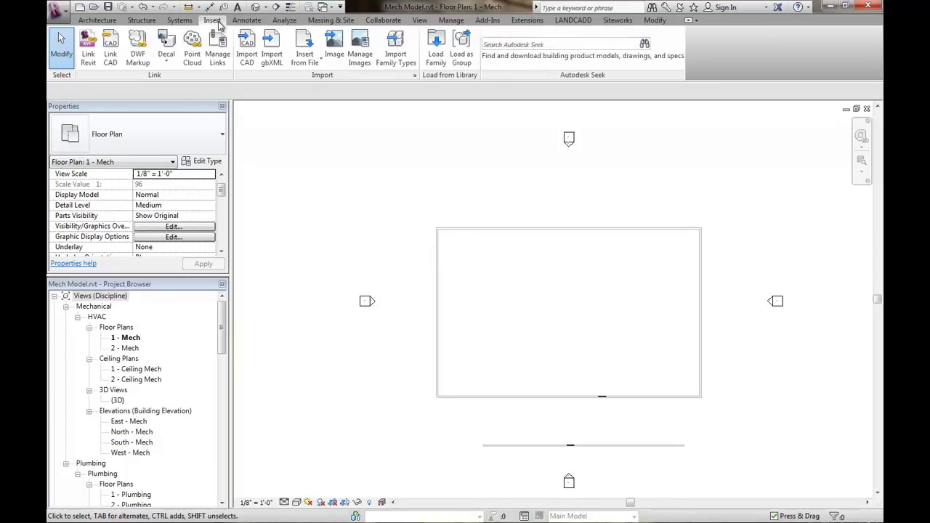
click(216, 58)
click(265, 195)
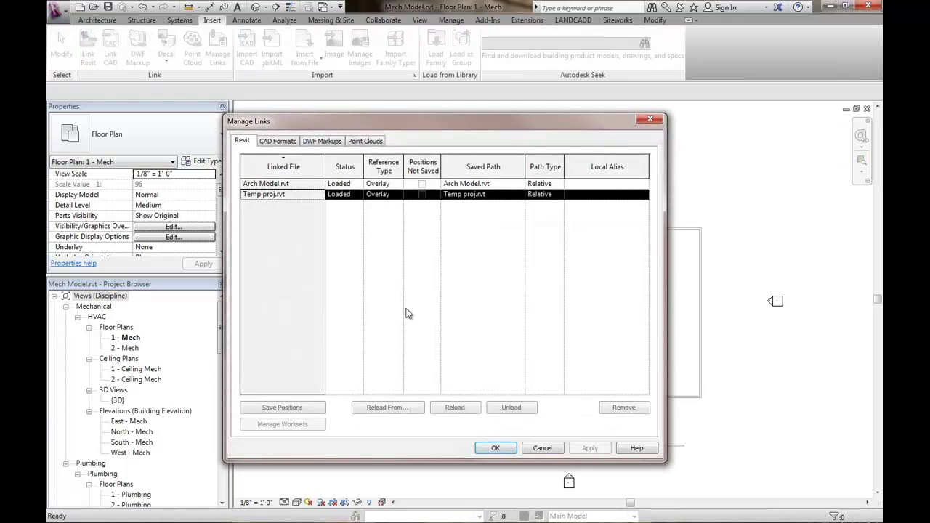
click(624, 407)
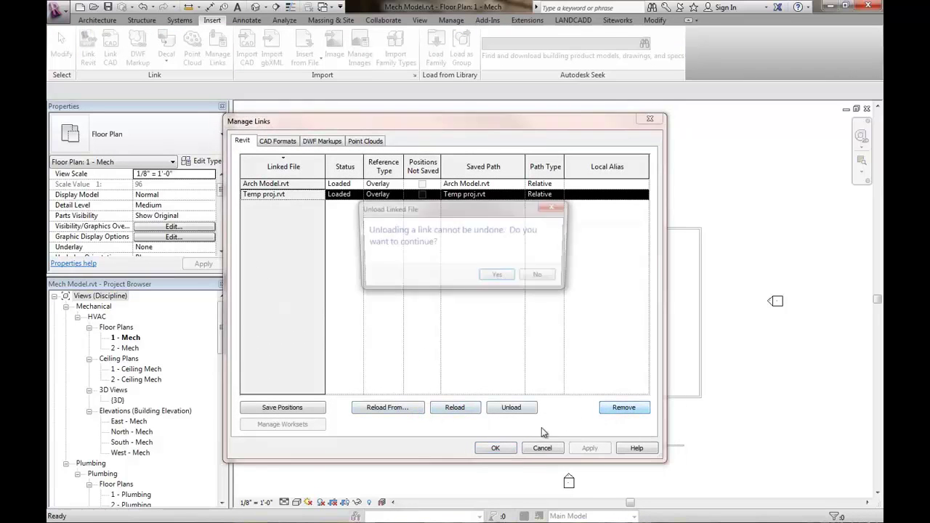
click(498, 277)
click(494, 448)
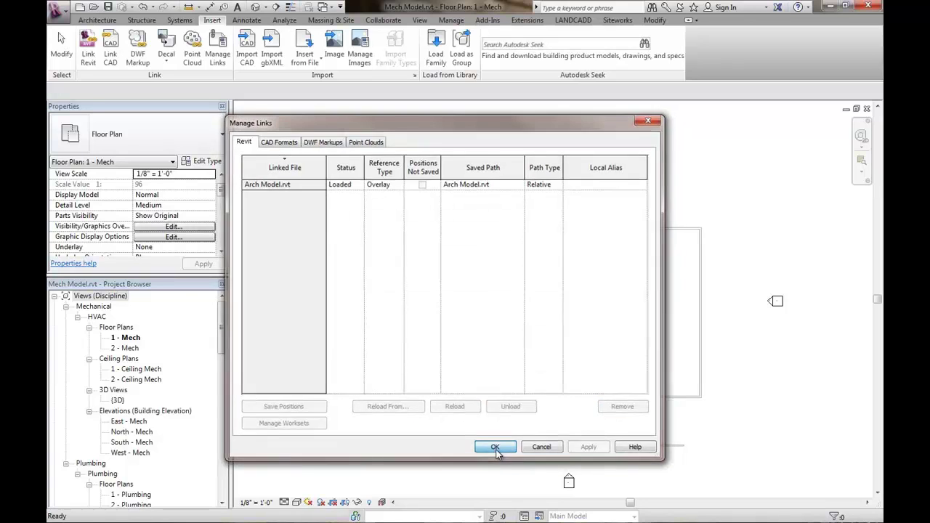
click(630, 454)
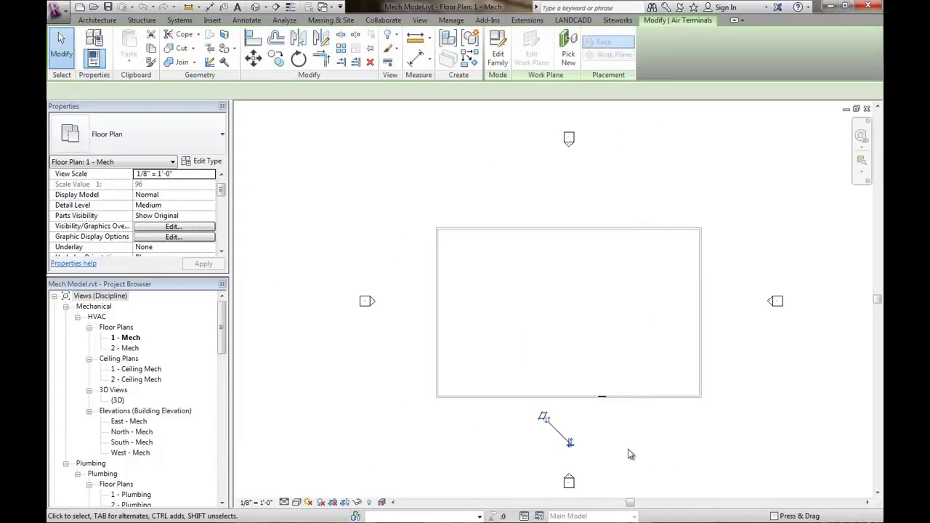
key(Delete)
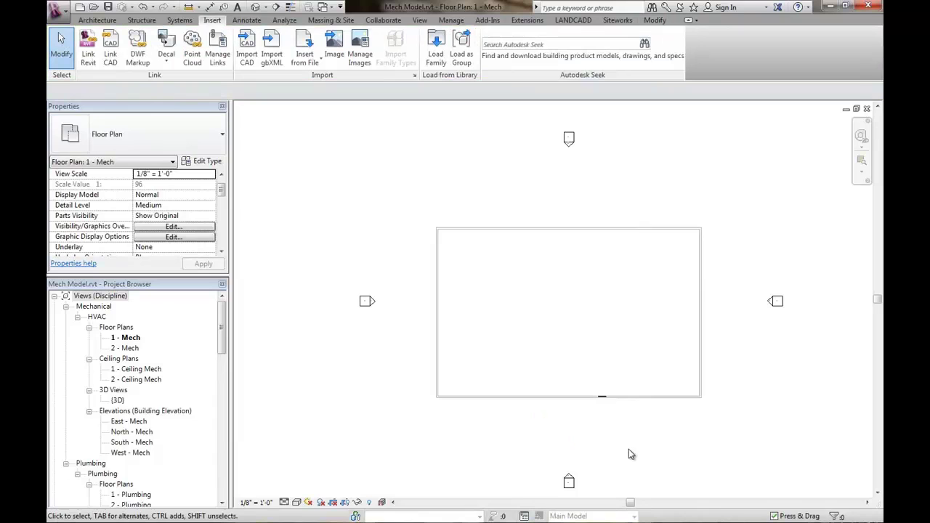